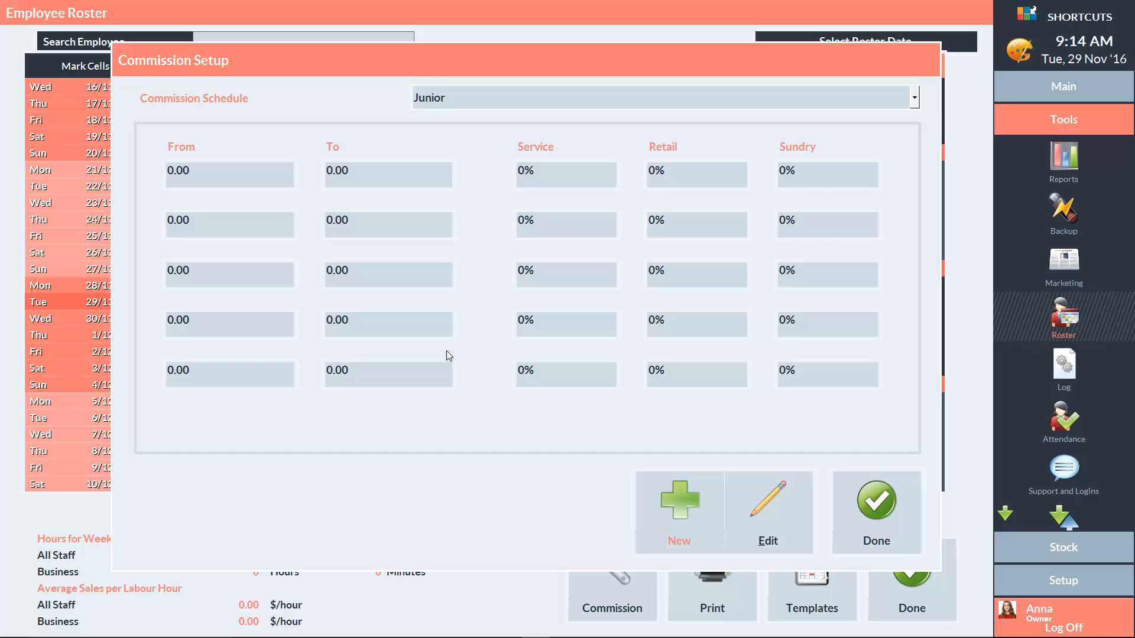
Close the commission setup, saving the changes to the Junior schedule.
left_click(875, 503)
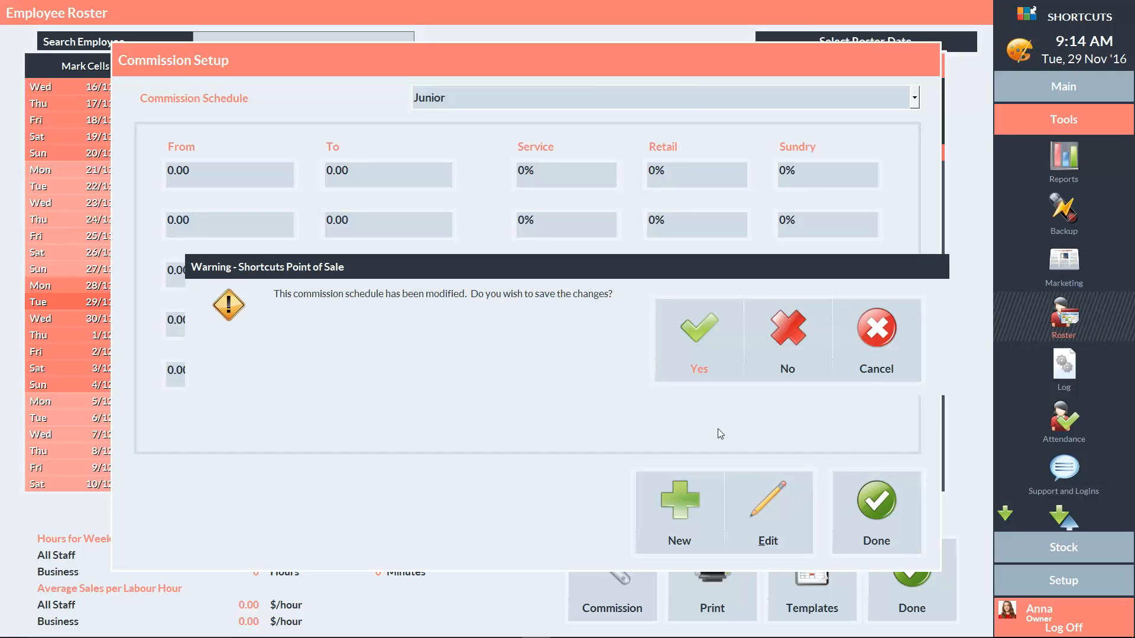
left_click(698, 338)
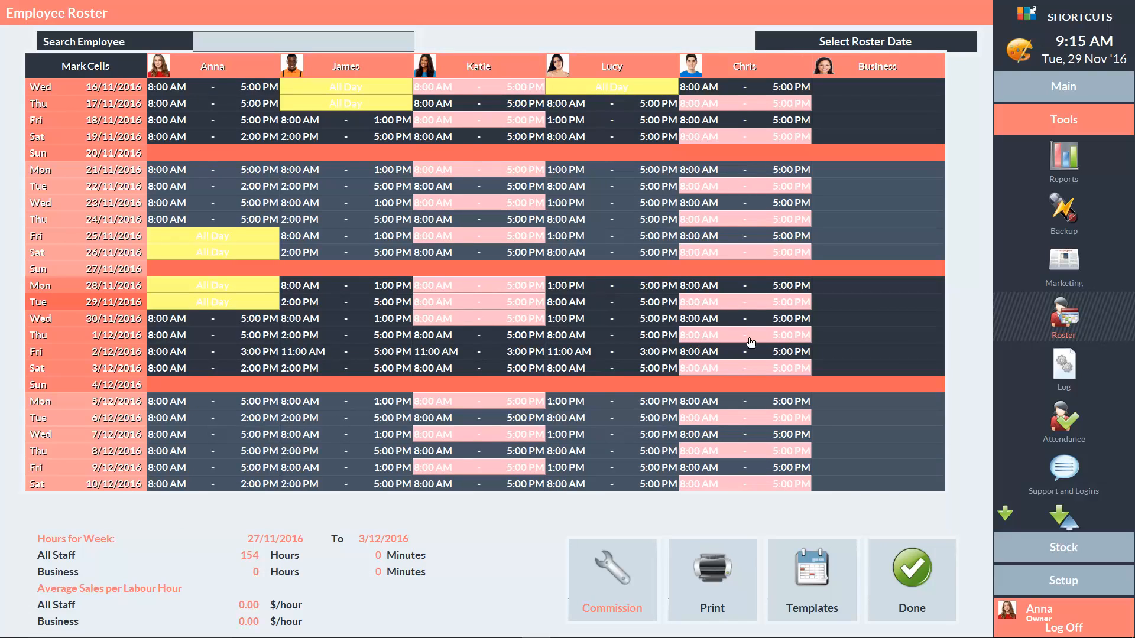
Open the employee setup and bring up the therapist employee's record.
left_click(1045, 576)
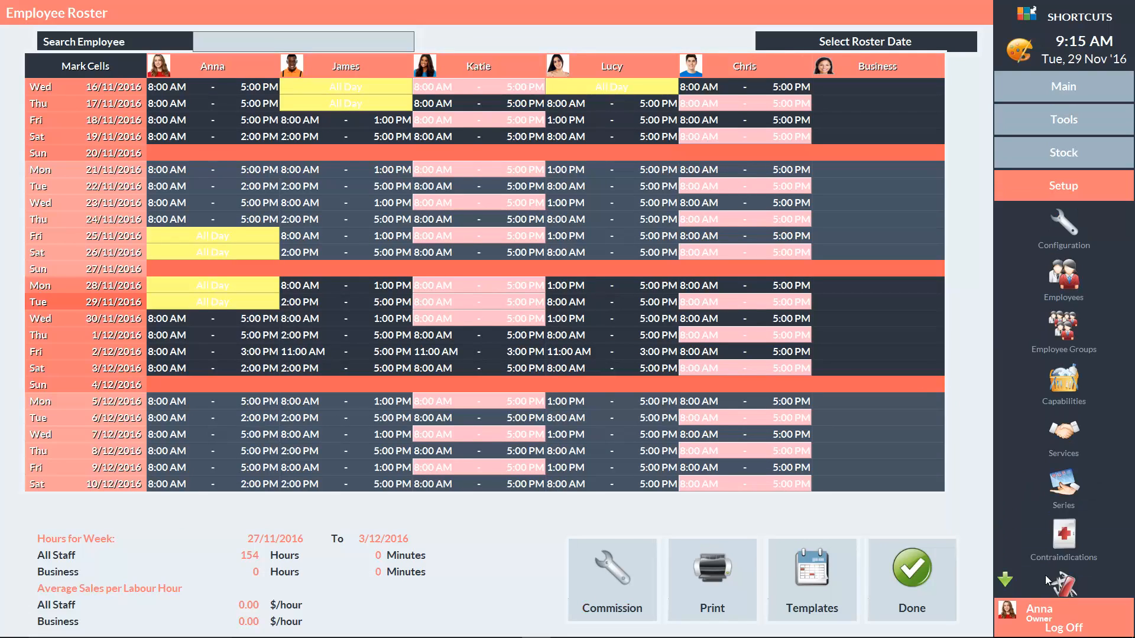
left_click(1048, 282)
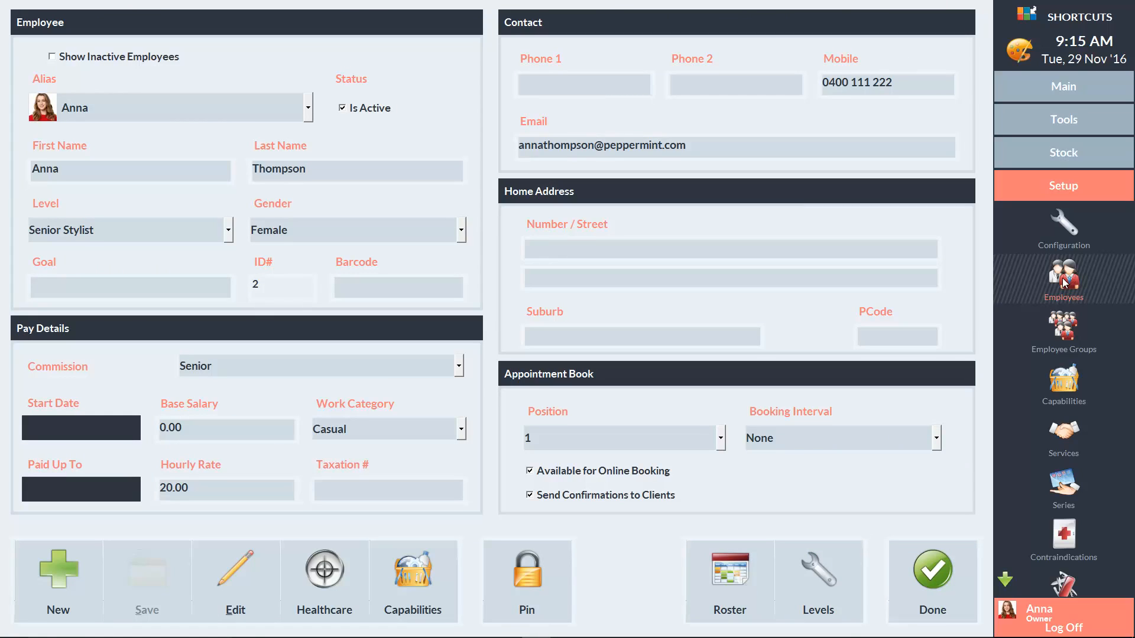
left_click(162, 107)
left_click(119, 340)
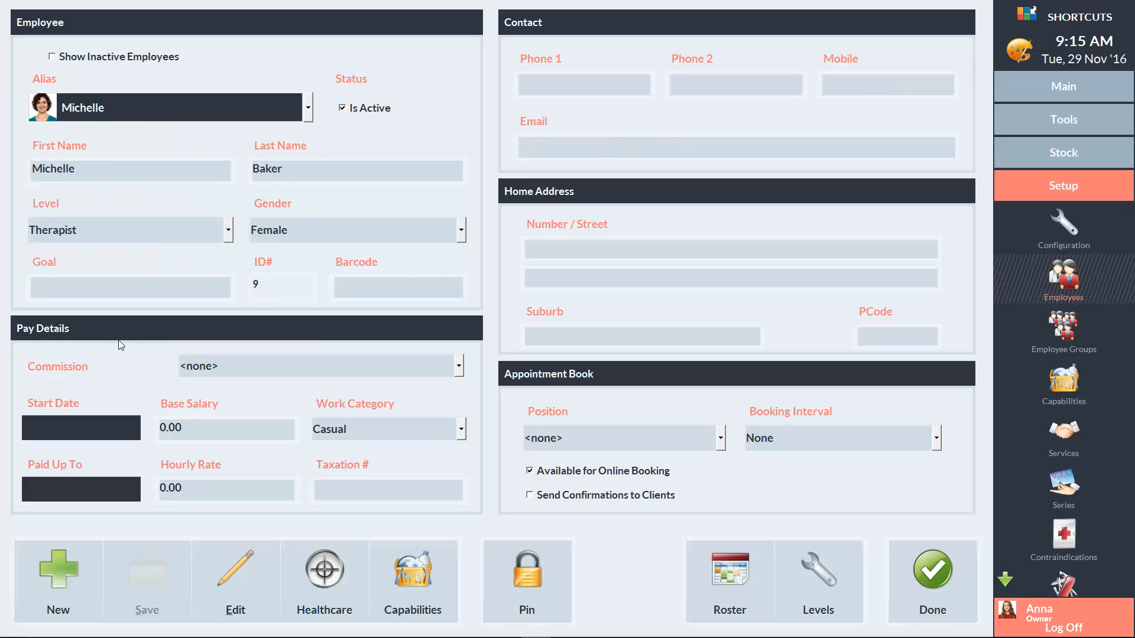
Assign the Junior commission schedule, set the hourly rate to 20 and save the employee.
left_click(234, 368)
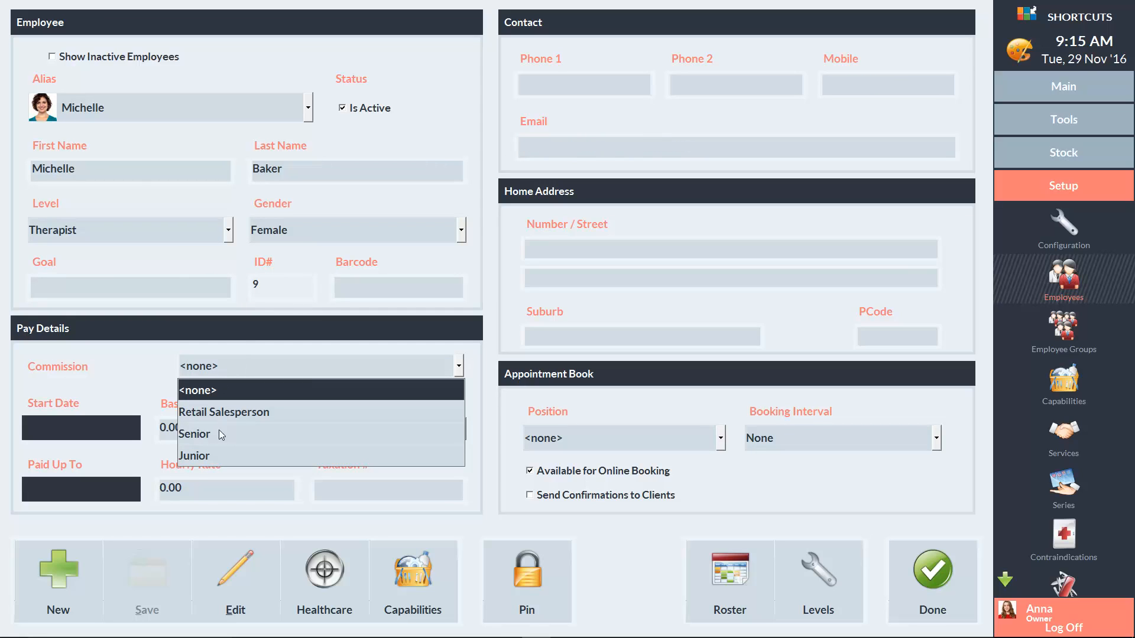
left_click(219, 455)
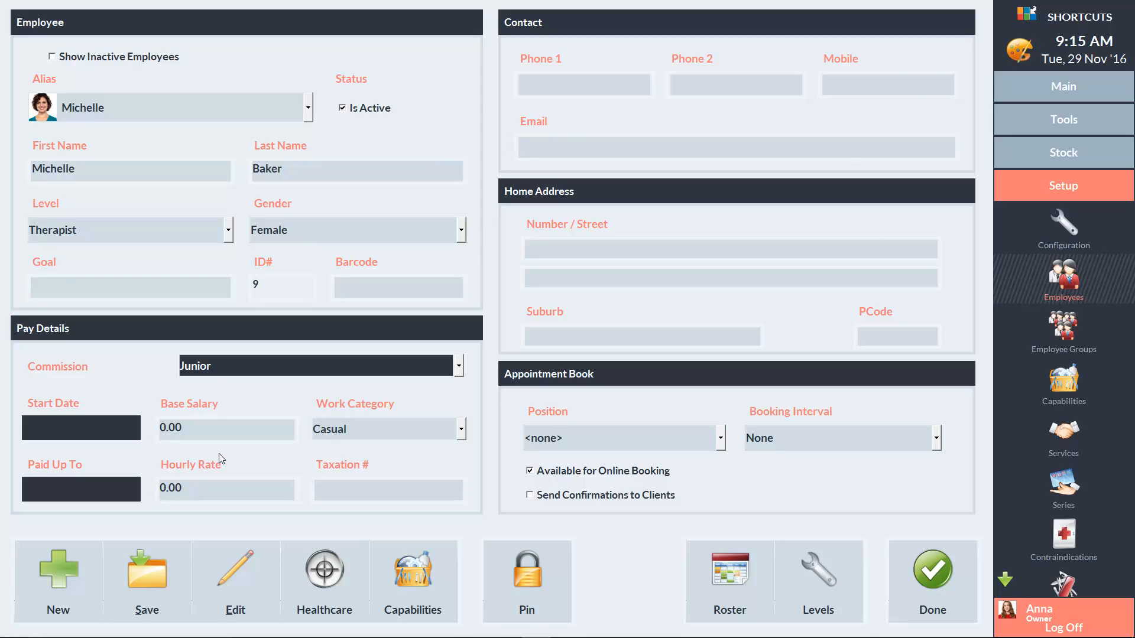
left_click(186, 487)
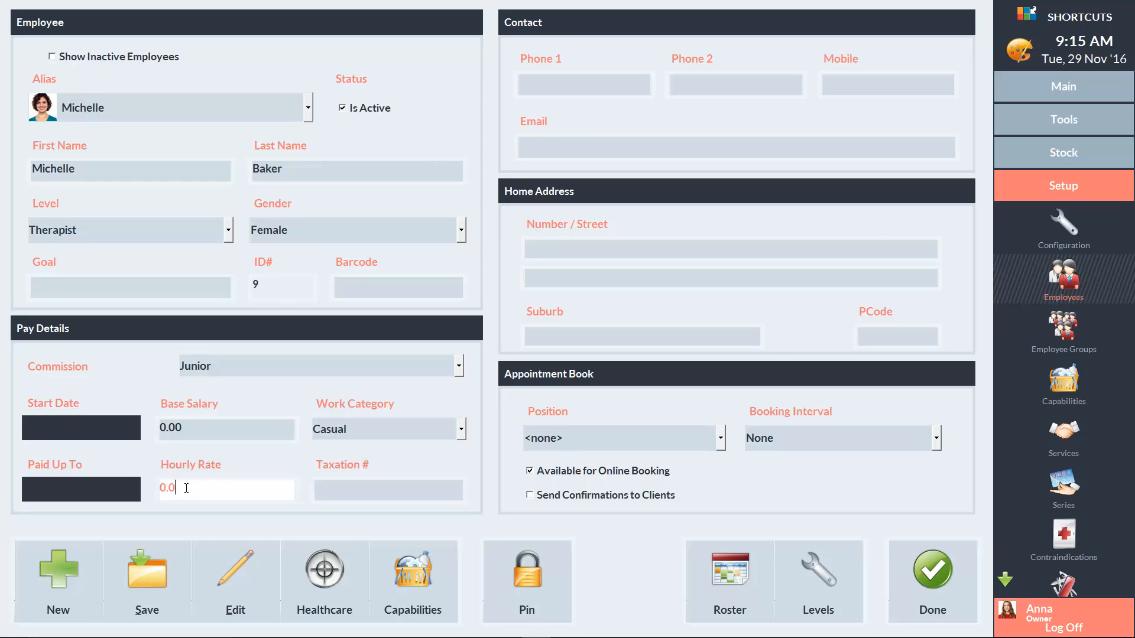
key("BackSpace")
key("BackSpace")
key("BackSpace")
key("BackSpace")
type("20")
left_click(144, 574)
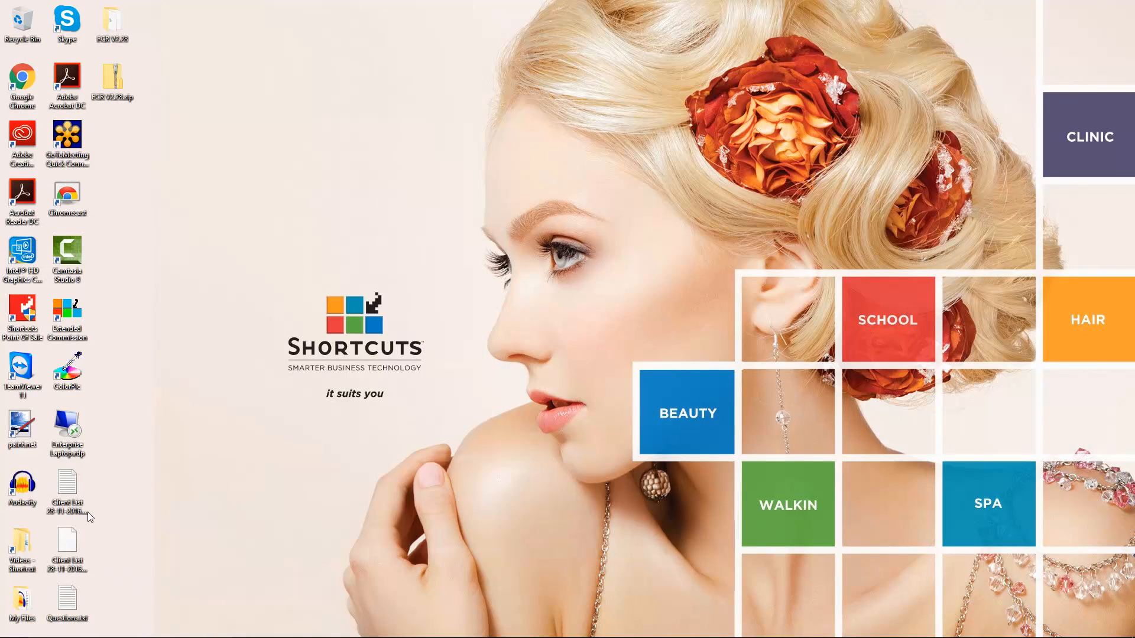
Launch Extended Commissions from the desktop and enter the PIN.
double_click(70, 316)
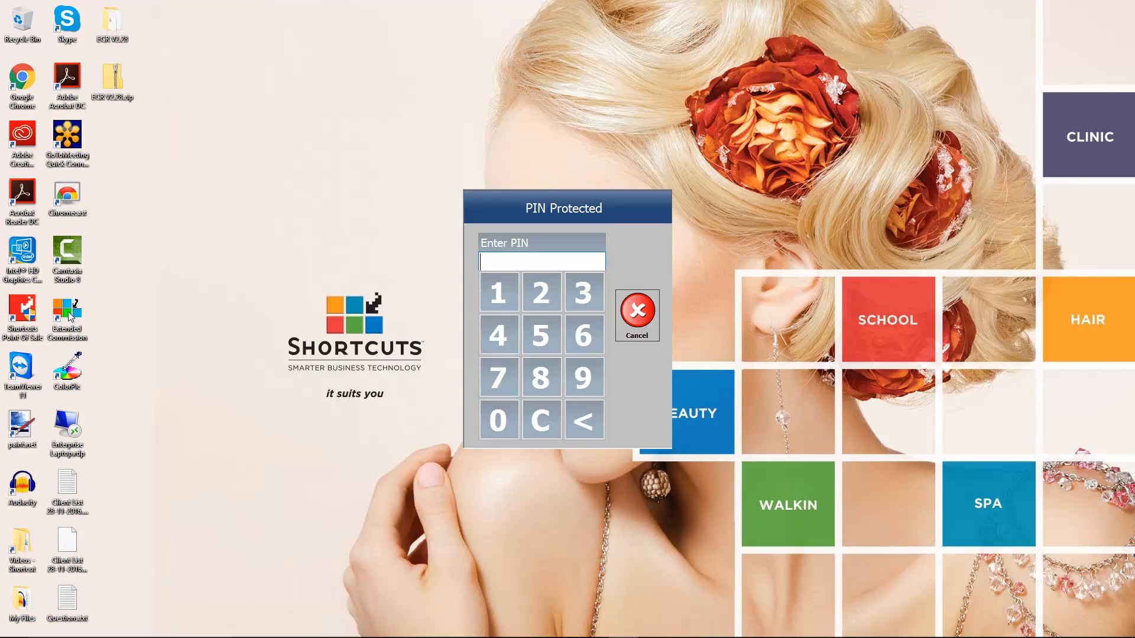
type("****")
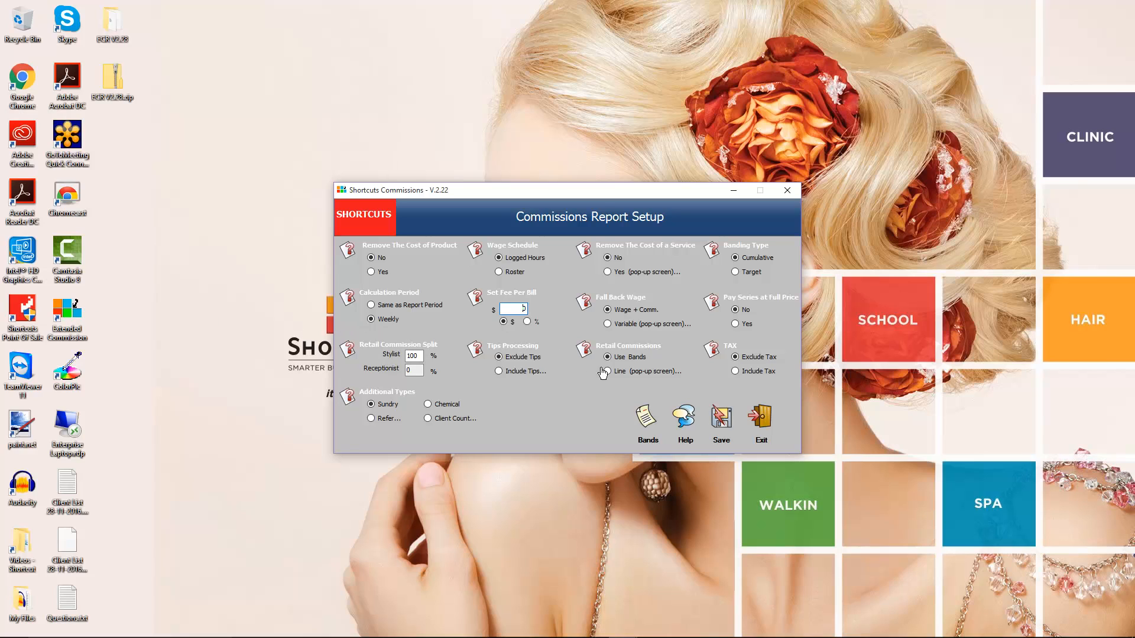
Open the commission bands and choose the Retail Salesperson structure with the Retail type.
left_click(644, 419)
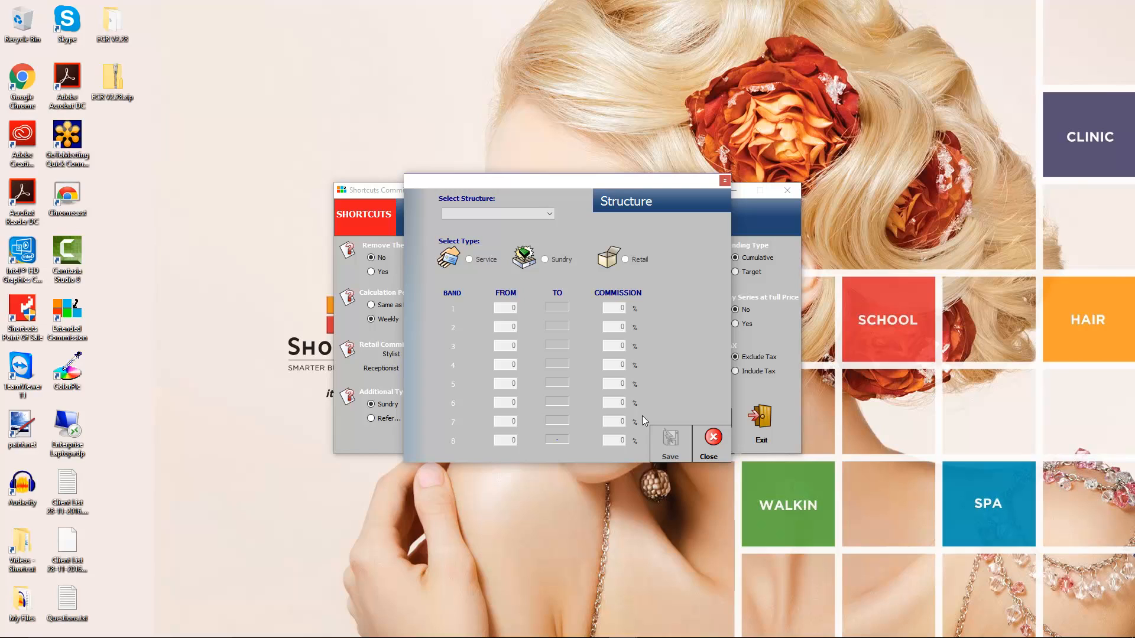
left_click(544, 215)
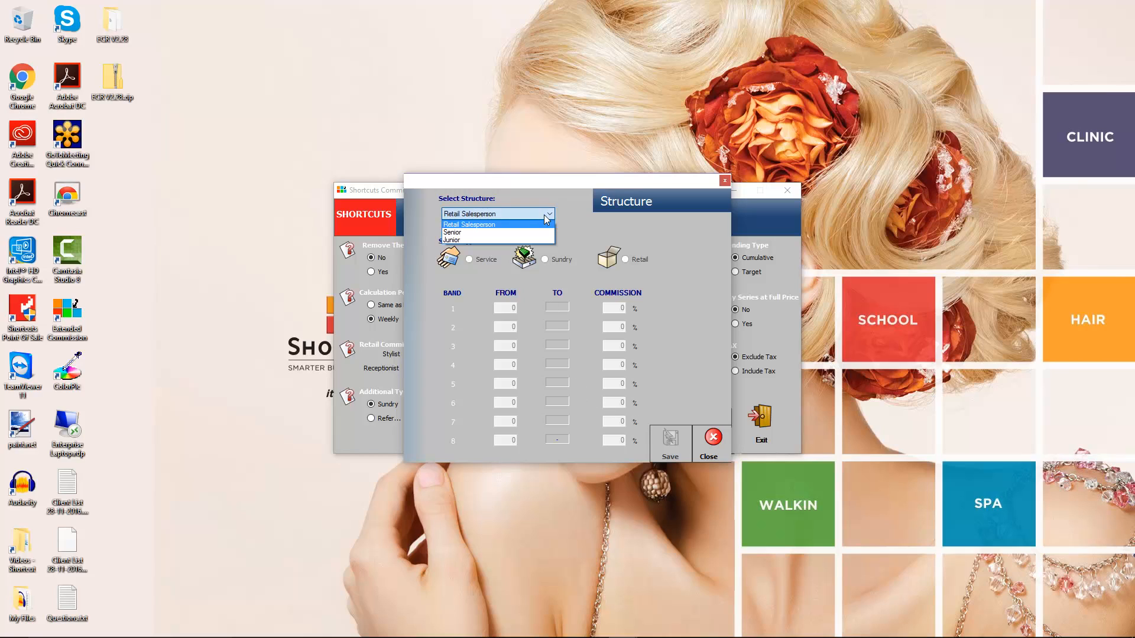
left_click(502, 226)
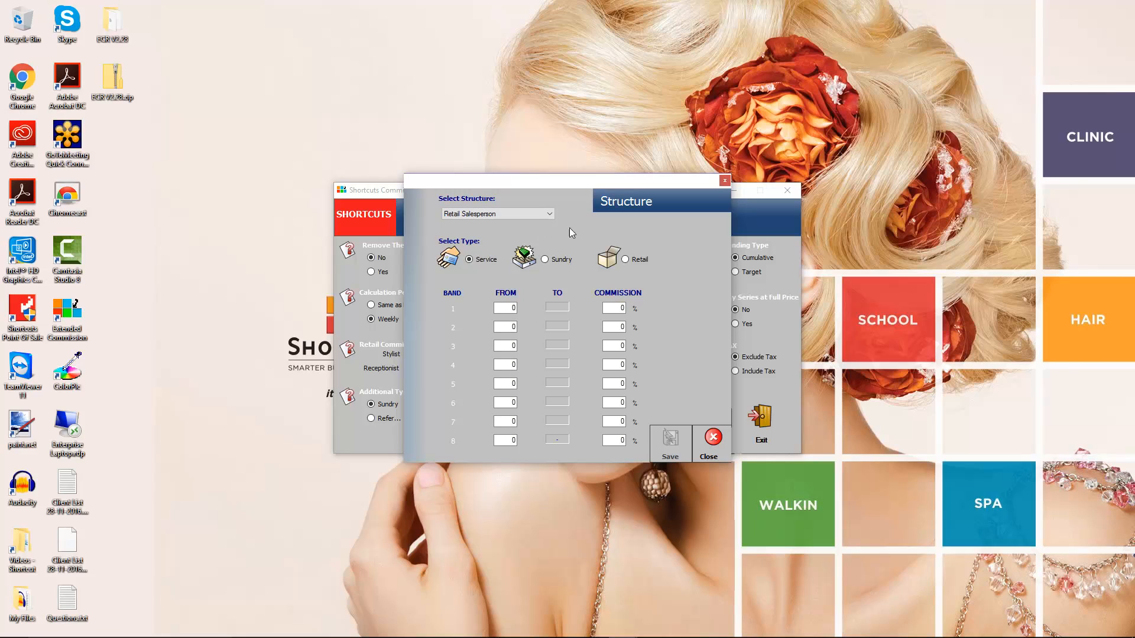
left_click(626, 260)
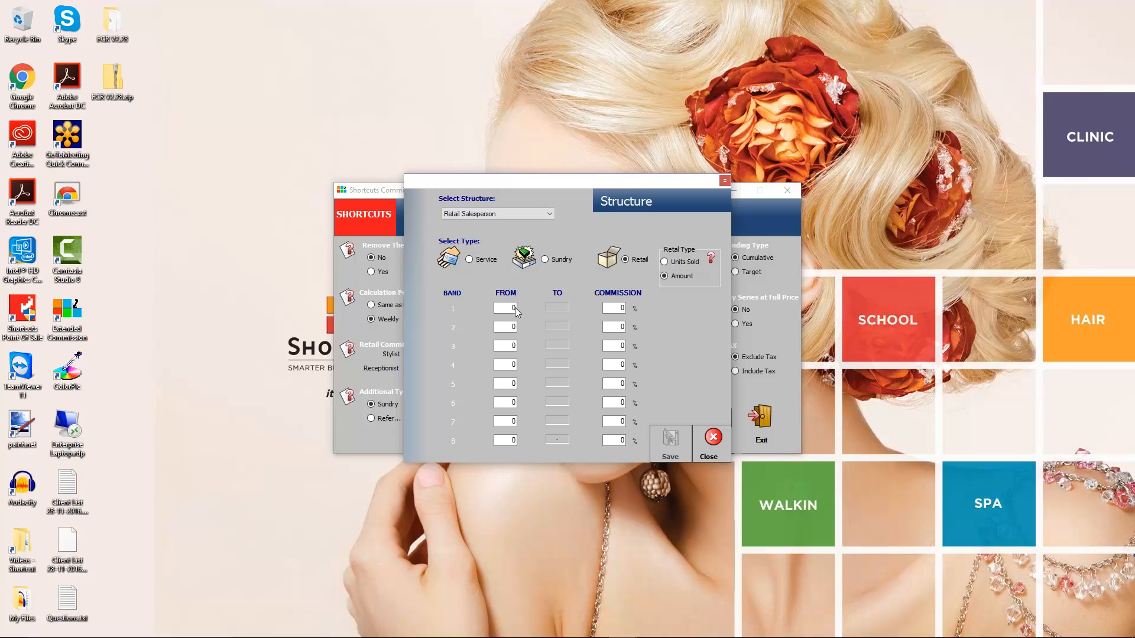
Define retail bands starting at 500, 1000 and 10000 with commissions of 2%, 5% and 10%, then save and close.
type("500")
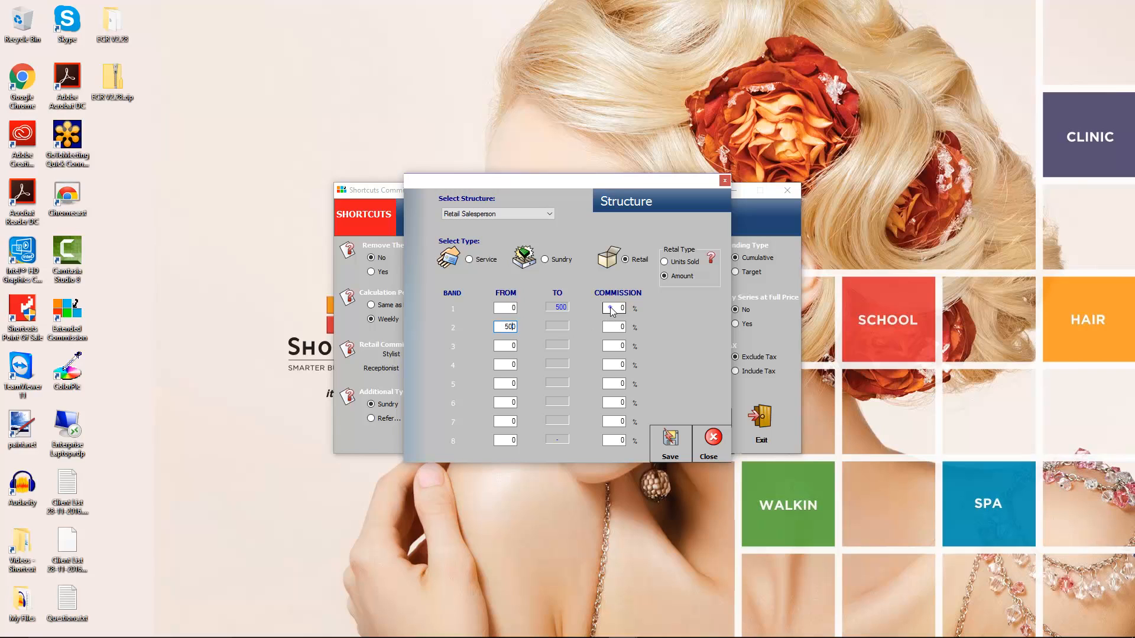
left_click(611, 308)
type("2")
left_click(512, 346)
type("1000")
left_click(615, 327)
type("5")
left_click(502, 364)
type("10000")
left_click(616, 348)
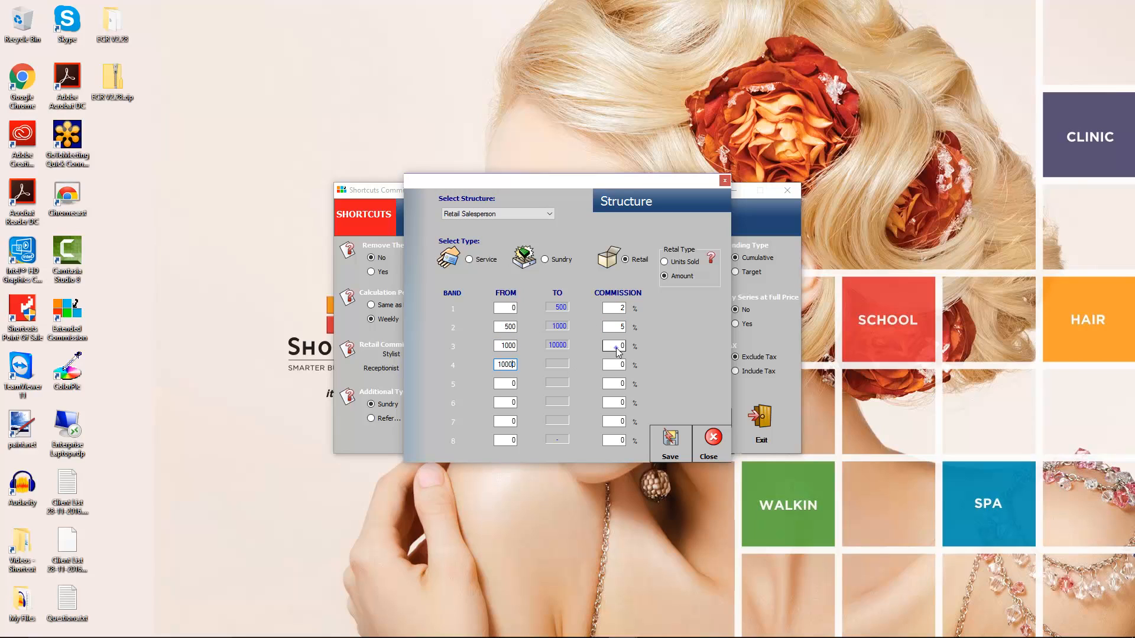
type("10")
left_click(670, 440)
left_click(656, 325)
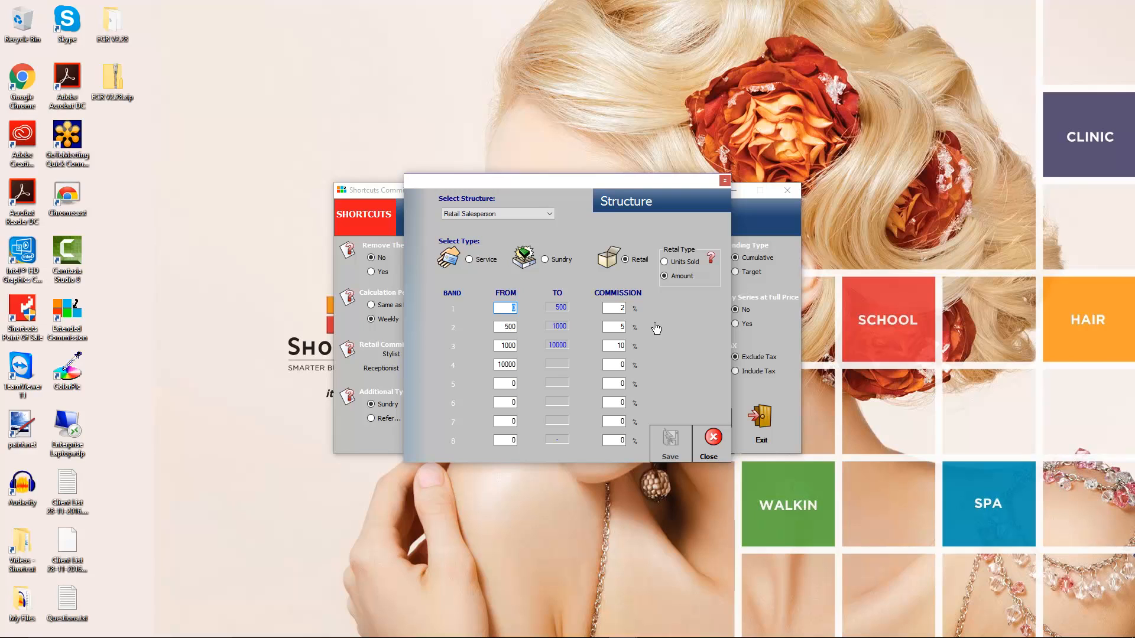
left_click(711, 442)
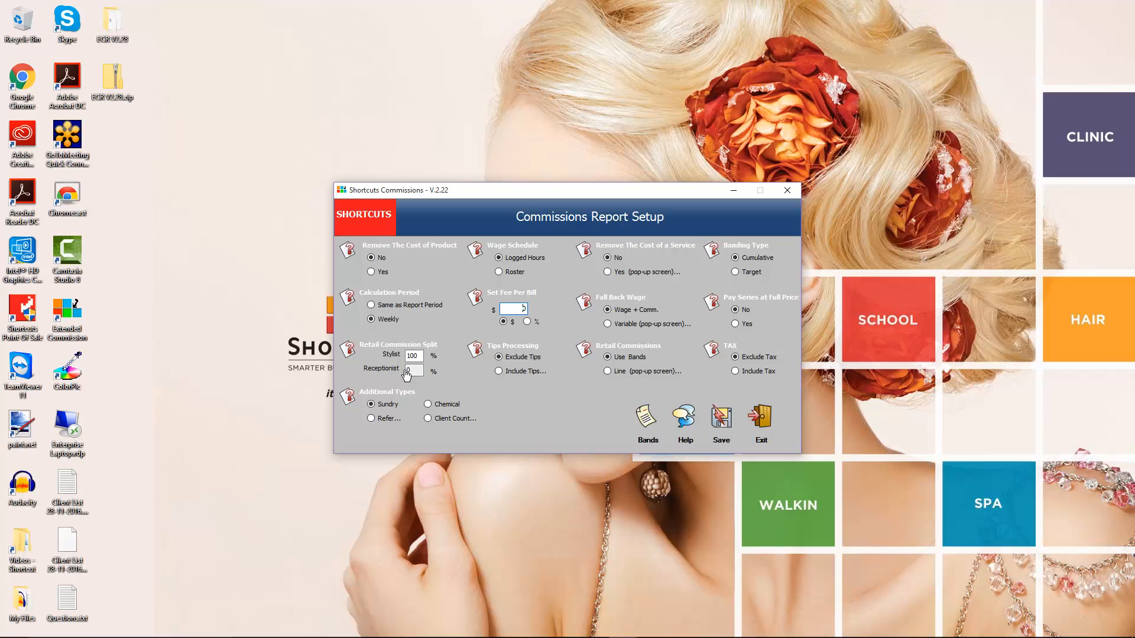
Read the help for removing the cost of product.
left_click(348, 252)
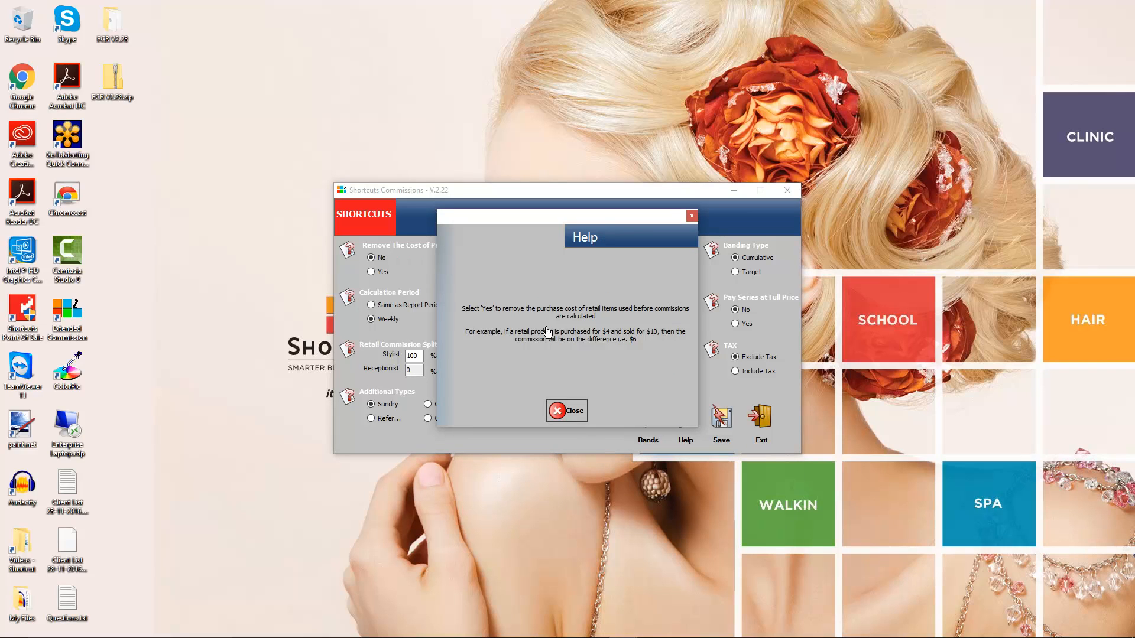
left_click(566, 408)
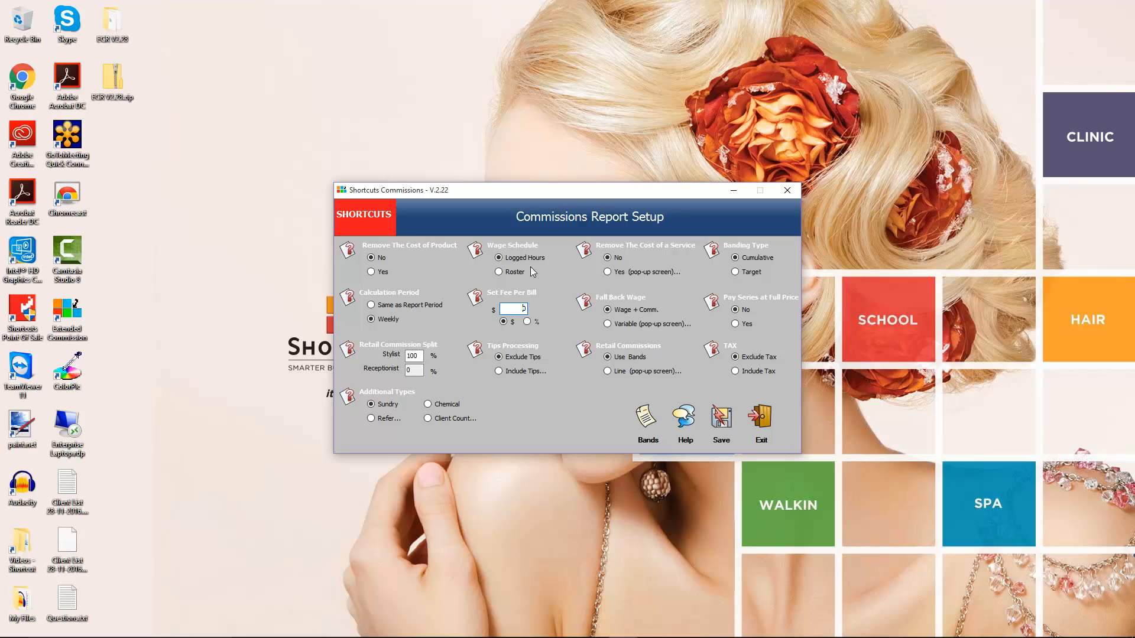
Enable removing the cost of a service and save a $5 cost for 1/2 Head Highlights at Senior Stylist level.
left_click(607, 272)
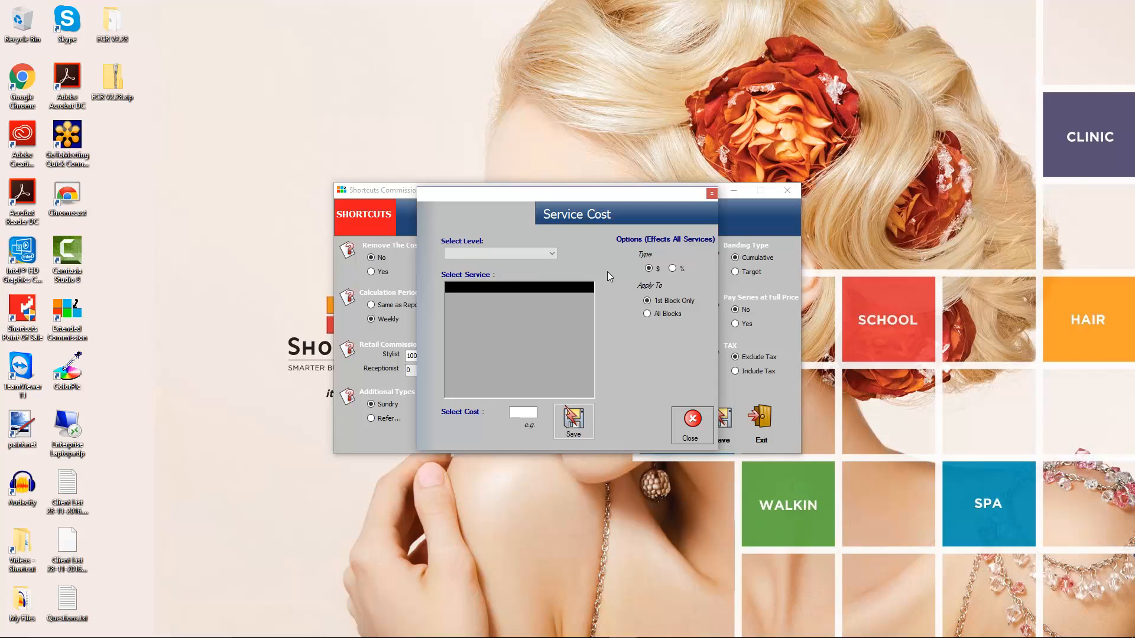
left_click(536, 253)
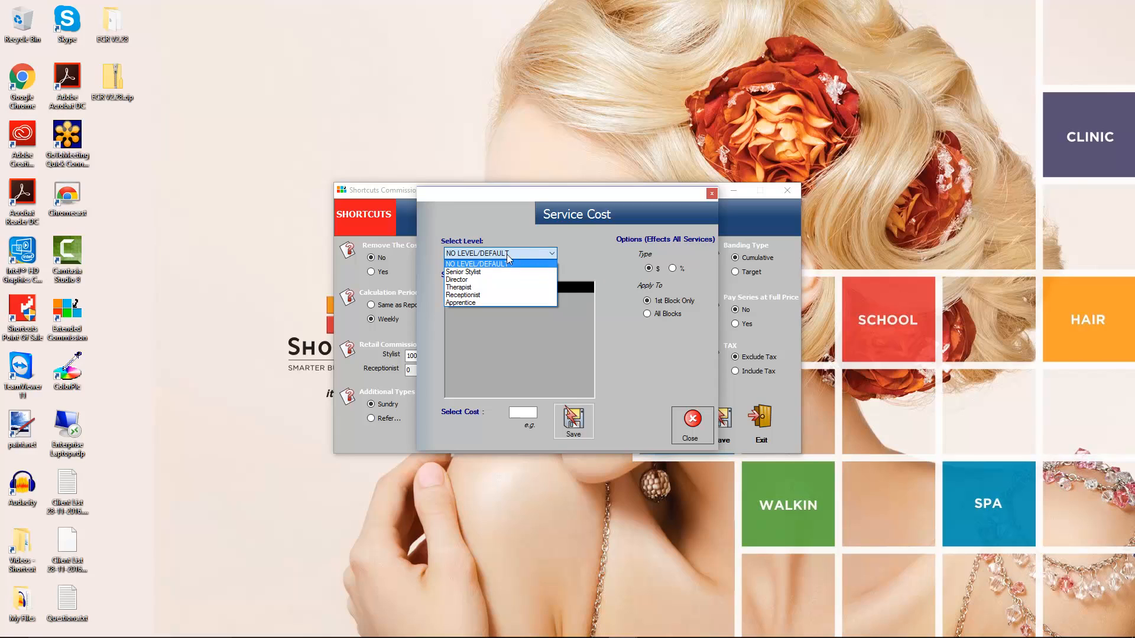
left_click(486, 275)
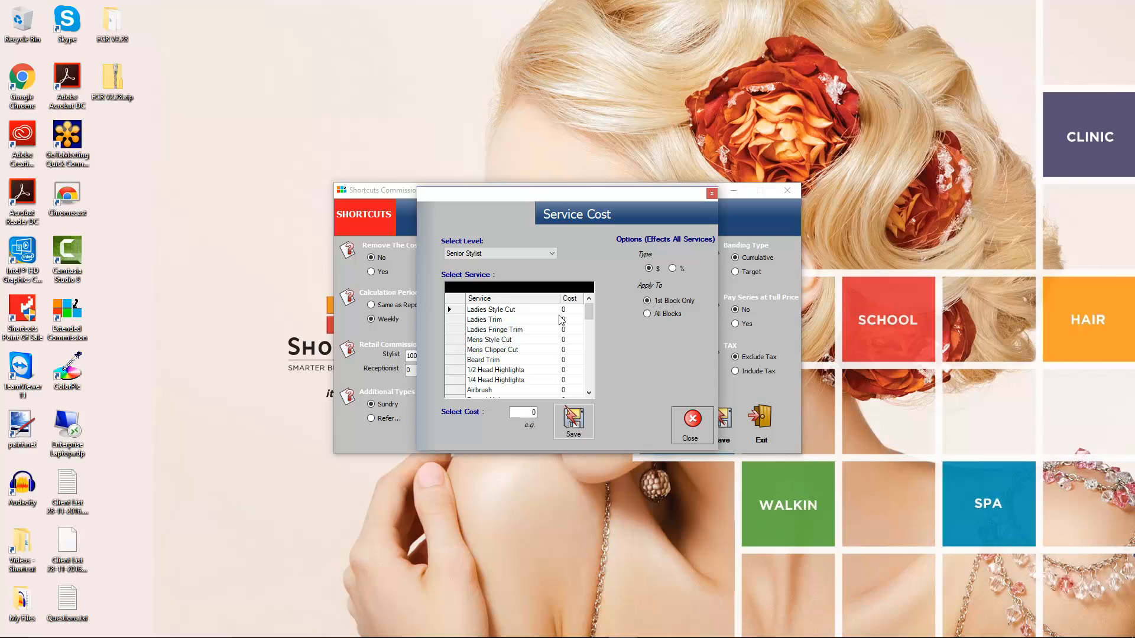
left_click(524, 370)
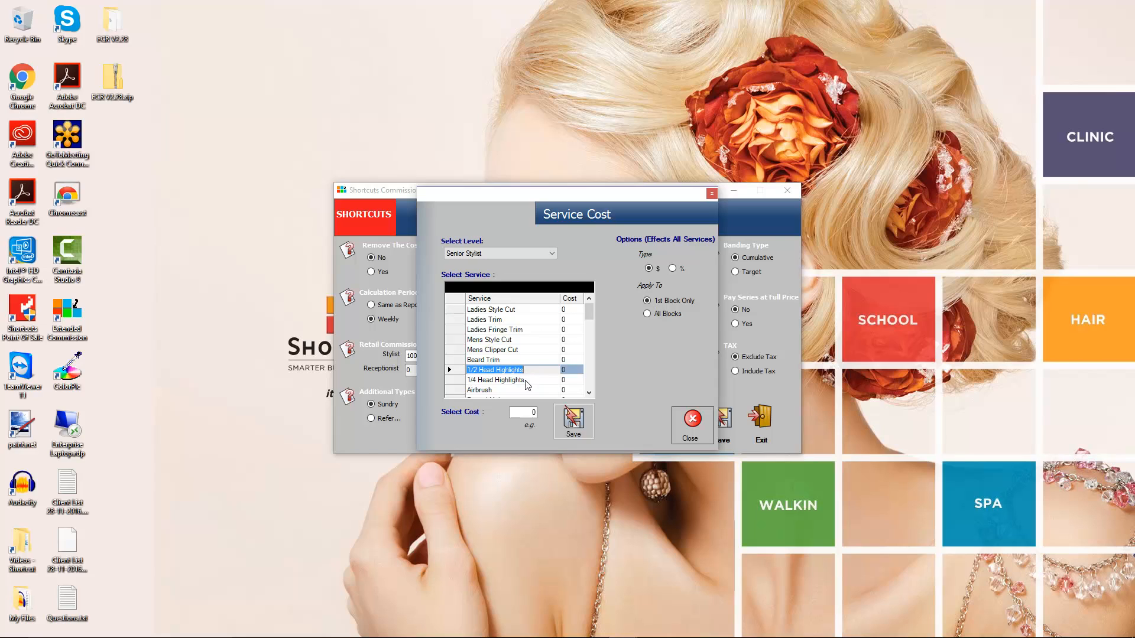
left_click(528, 414)
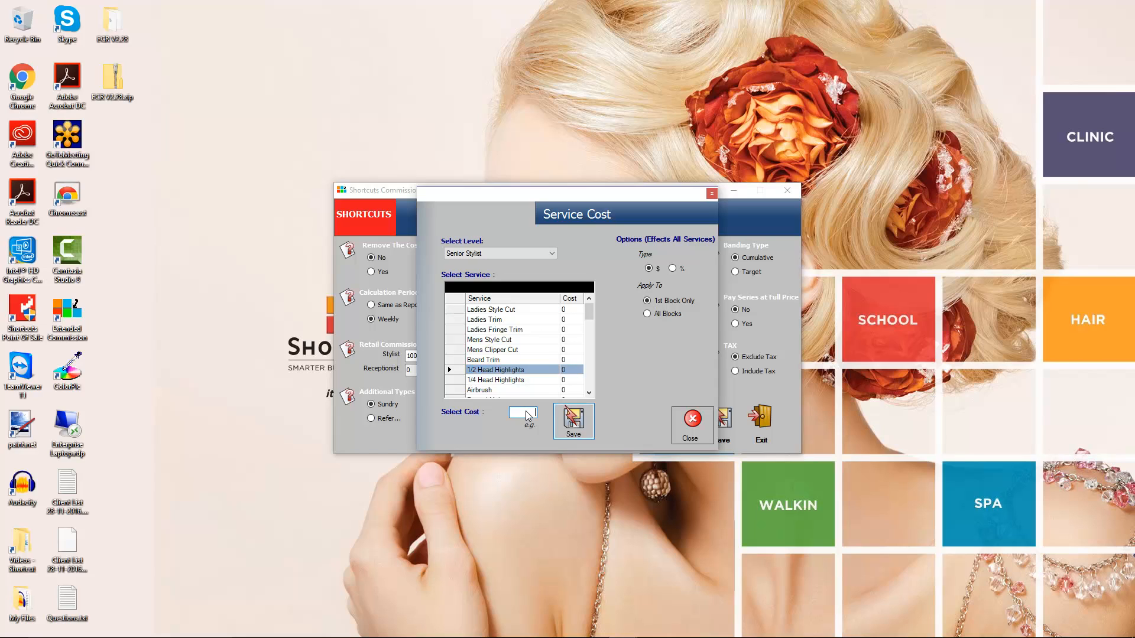
type("5")
left_click(572, 421)
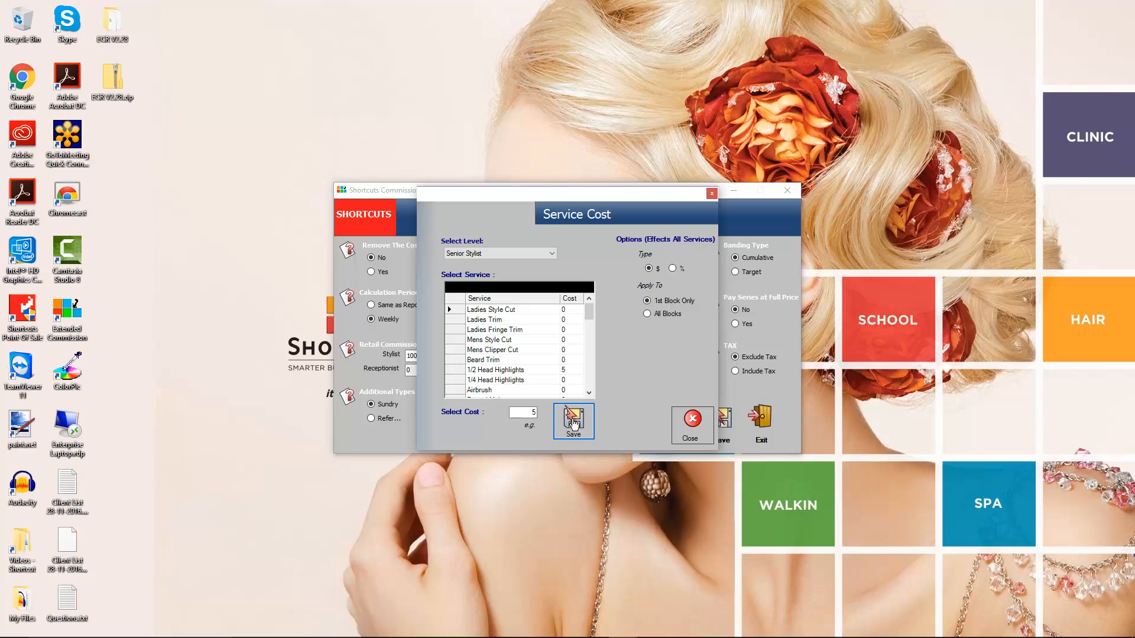
left_click(690, 423)
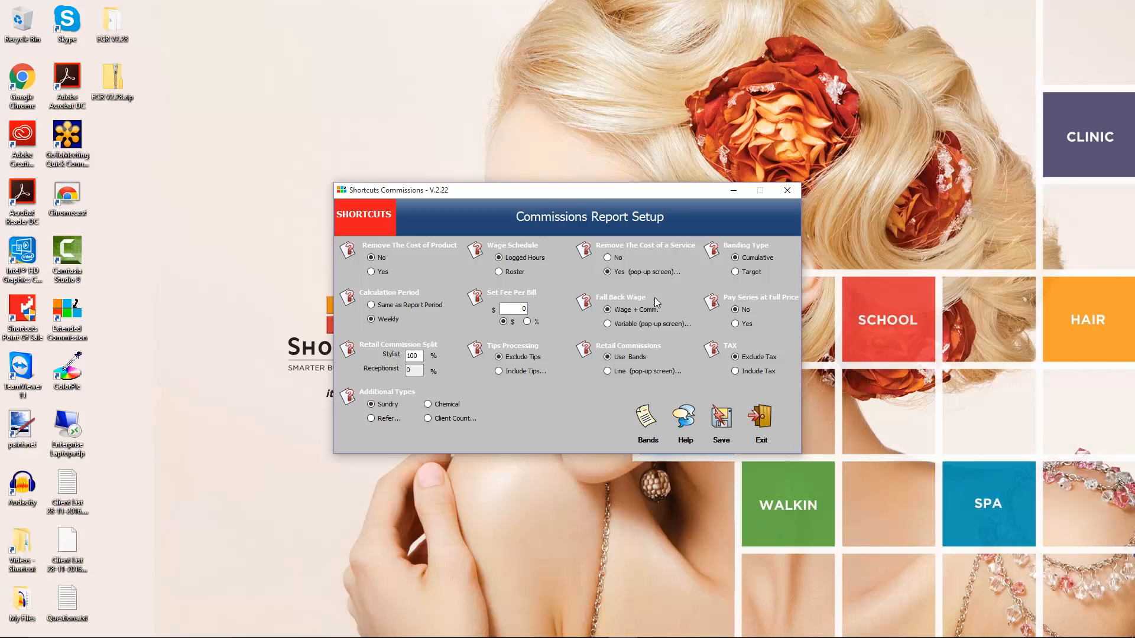
Set the fall back wage to variable, ticking commission-or-wage for the Junior structure.
left_click(607, 323)
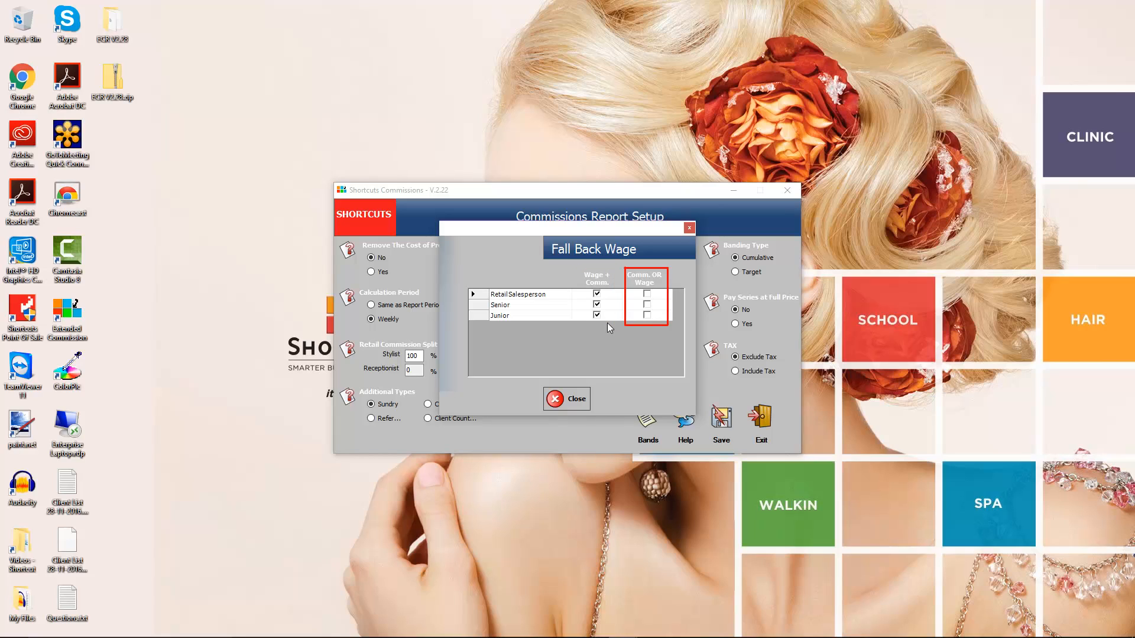
left_click(647, 315)
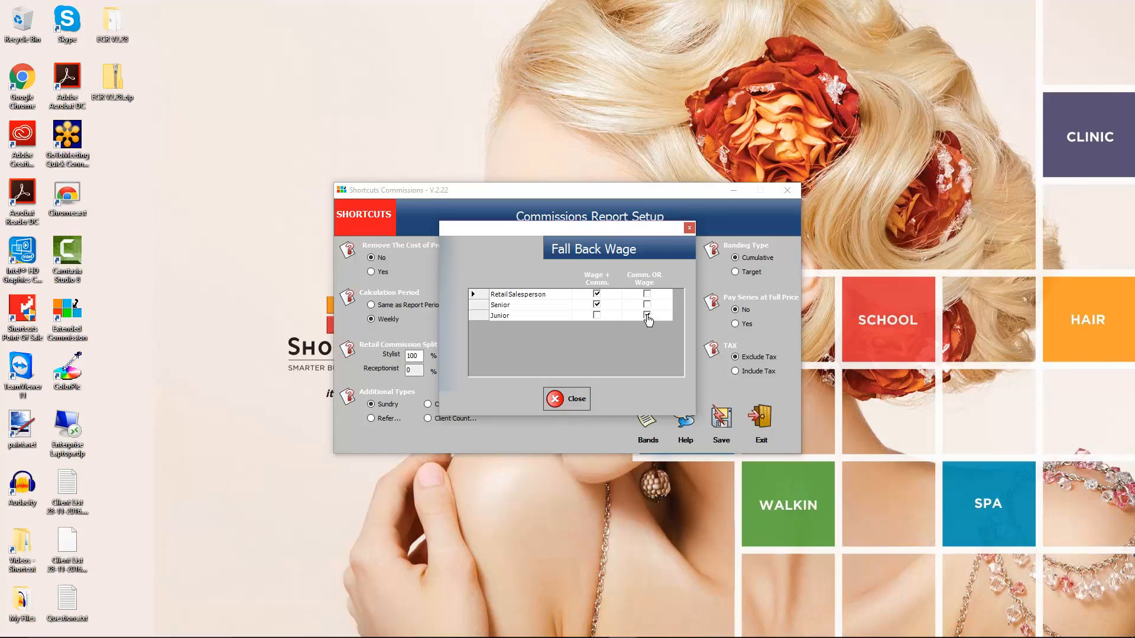
left_click(572, 399)
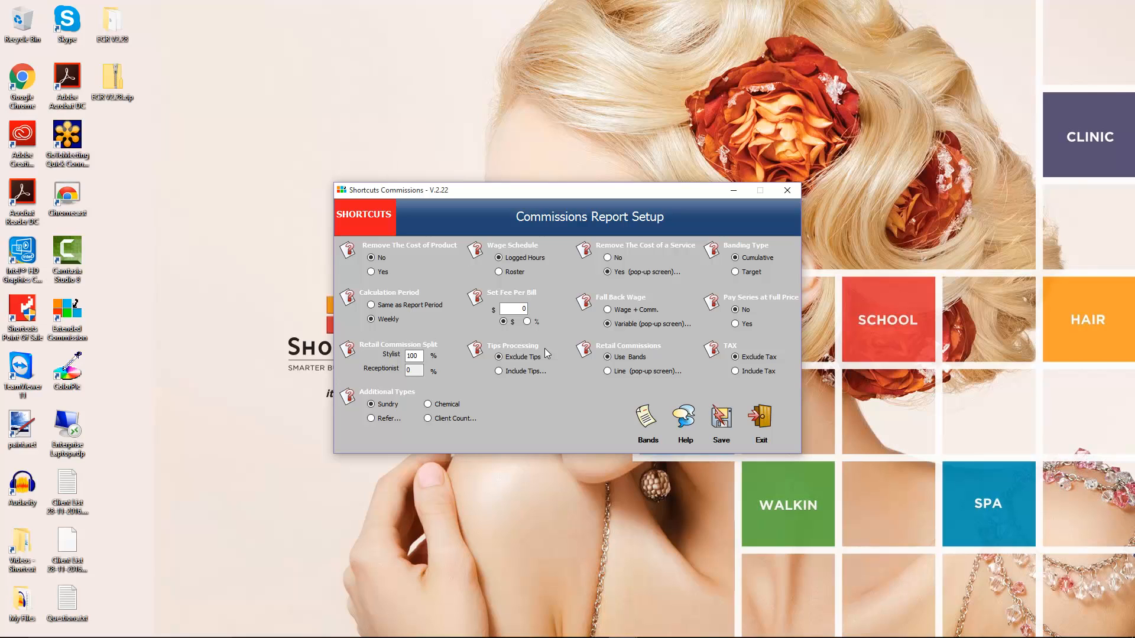
Try switching tips processing to include tips, then revert to excluding tips.
left_click(498, 371)
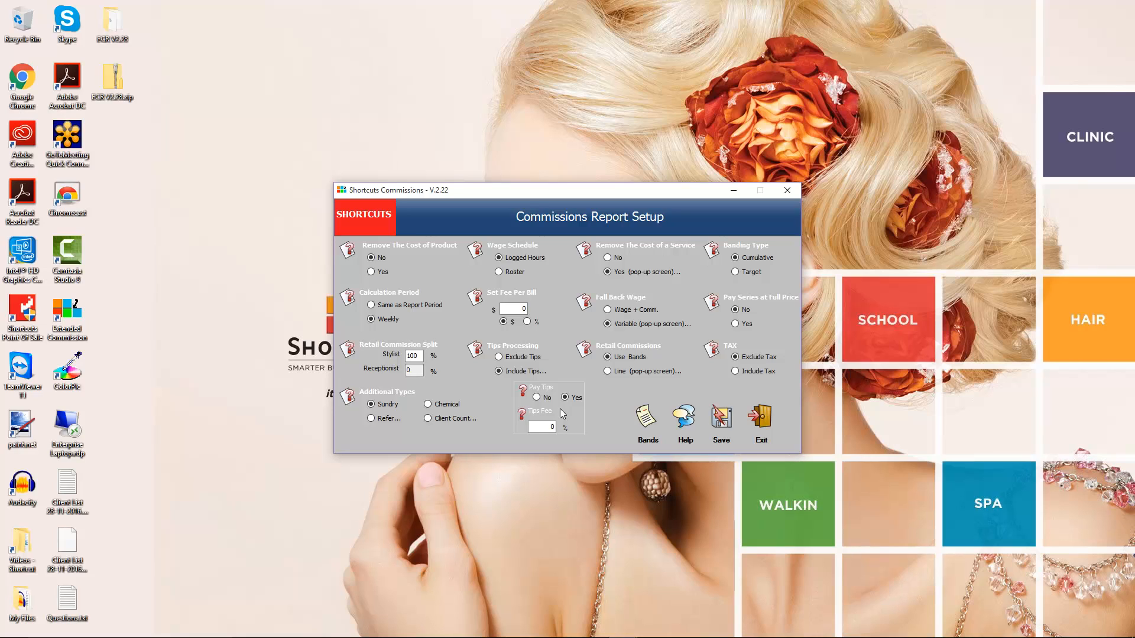
left_click(499, 358)
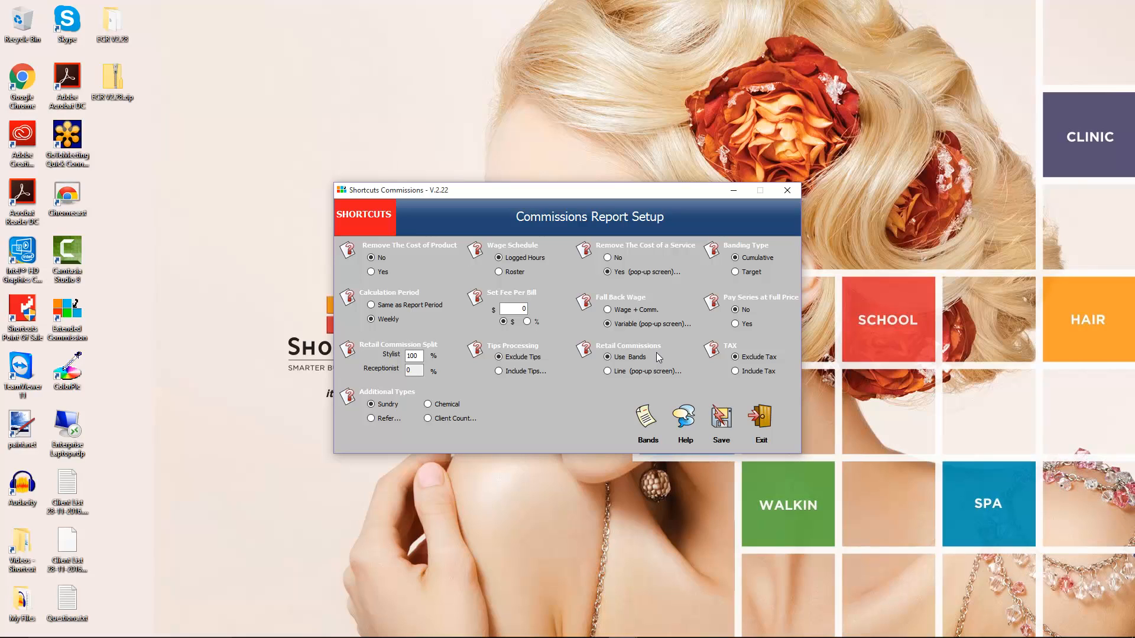
Switch retail commissions to line rates and save rates of 5, 8, 10, 12 and 15%.
left_click(607, 371)
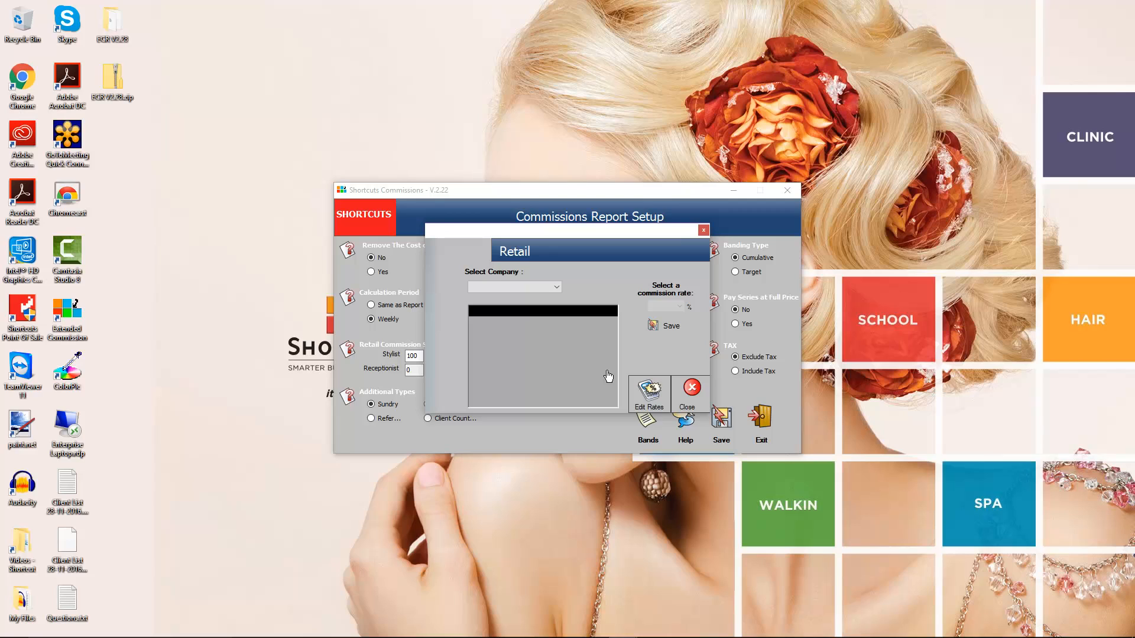
left_click(647, 394)
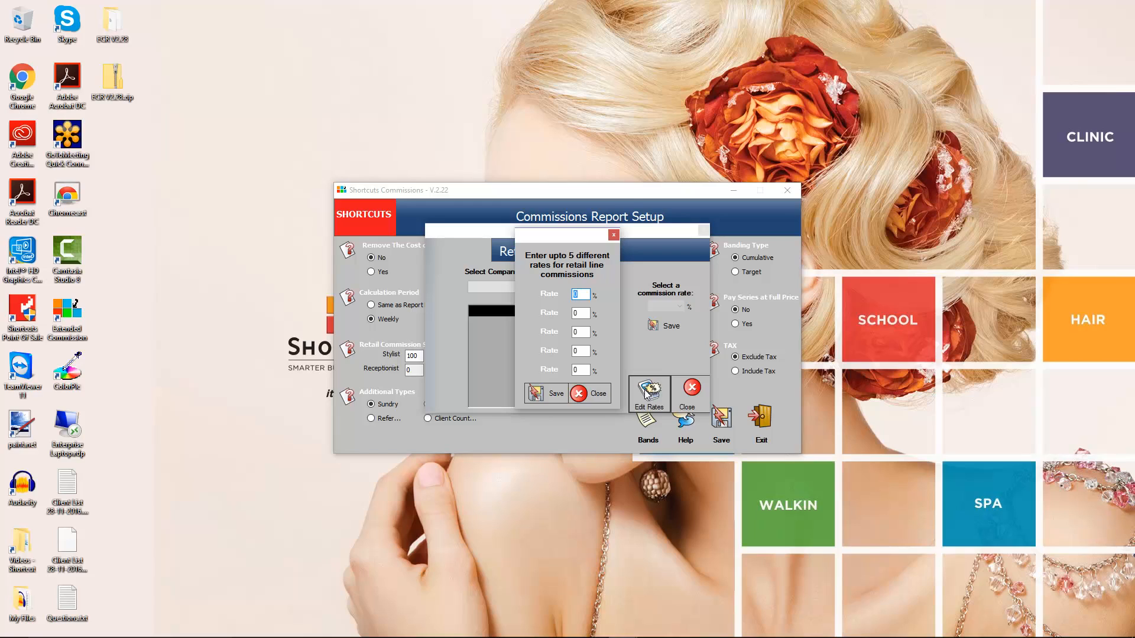
type("5")
key("Tab")
type("8")
key("Tab")
type("10")
key("Tab")
type("12")
key("Tab")
type("15")
left_click(551, 394)
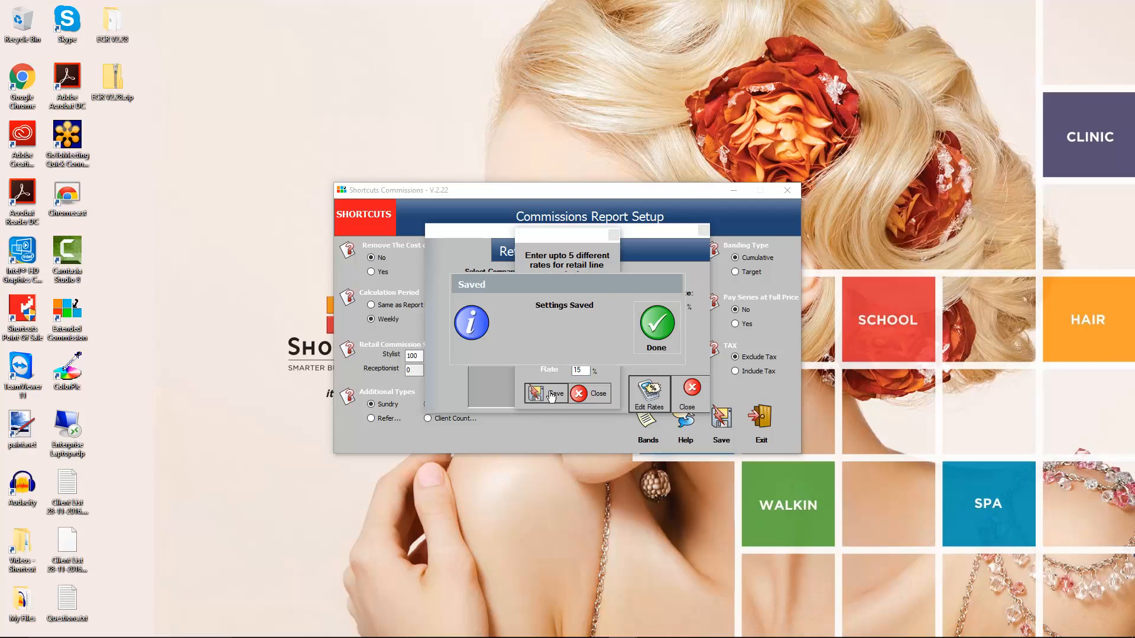
Set a 10% commission rate for the American Crew PRECISION BLEND line, save it and close the retail rates.
left_click(654, 324)
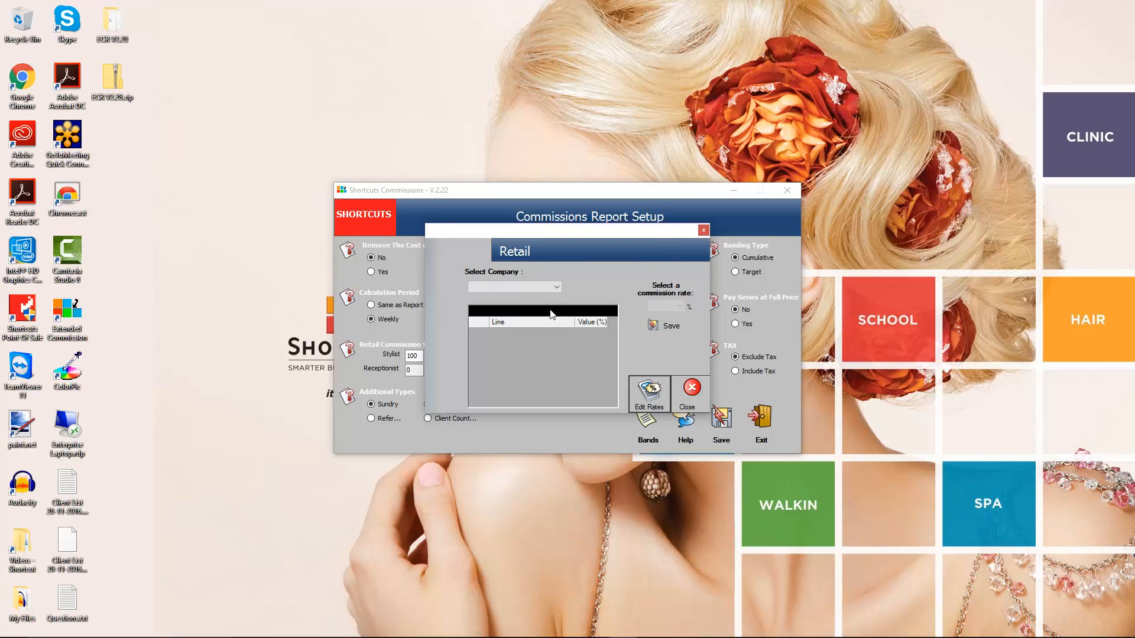
left_click(533, 286)
left_click(512, 297)
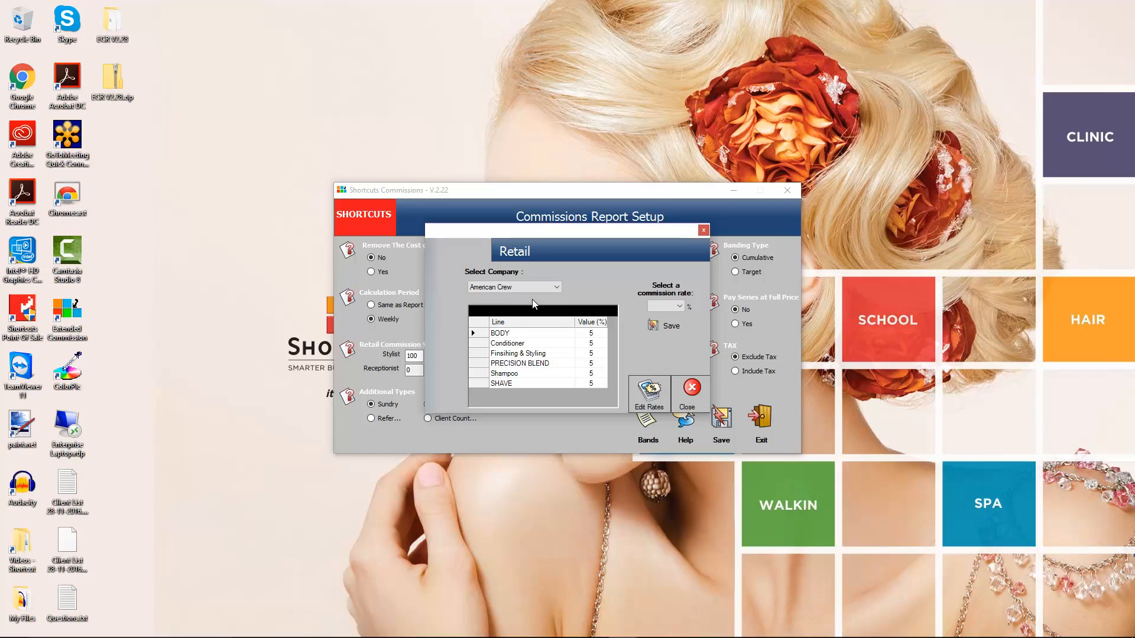
left_click(567, 364)
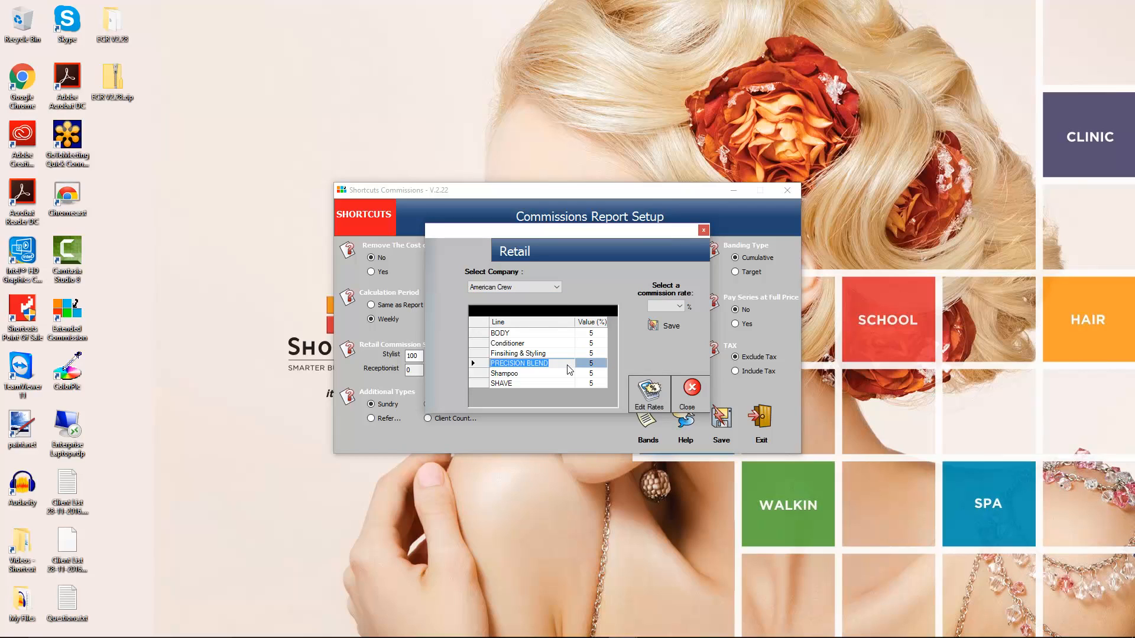
left_click(679, 307)
left_click(661, 336)
left_click(667, 326)
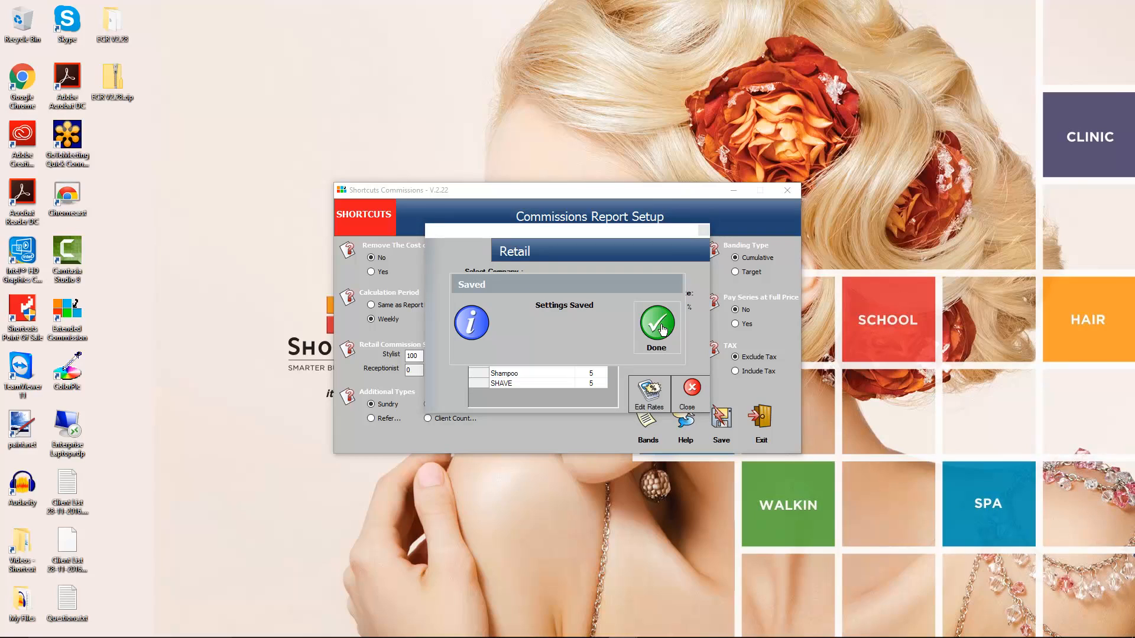
left_click(660, 326)
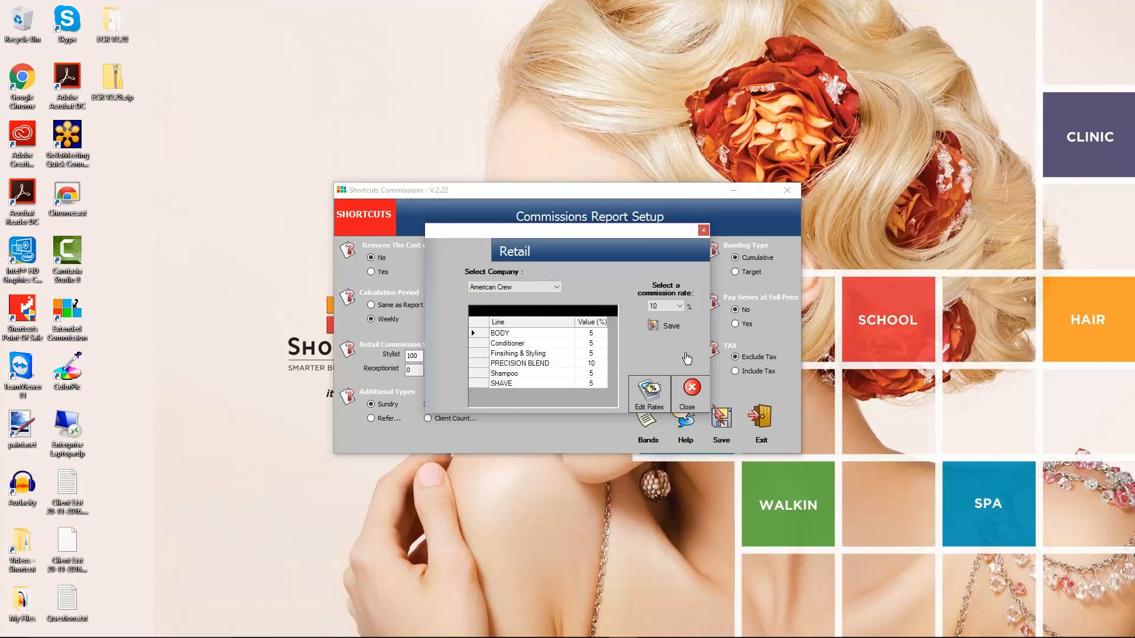
left_click(690, 388)
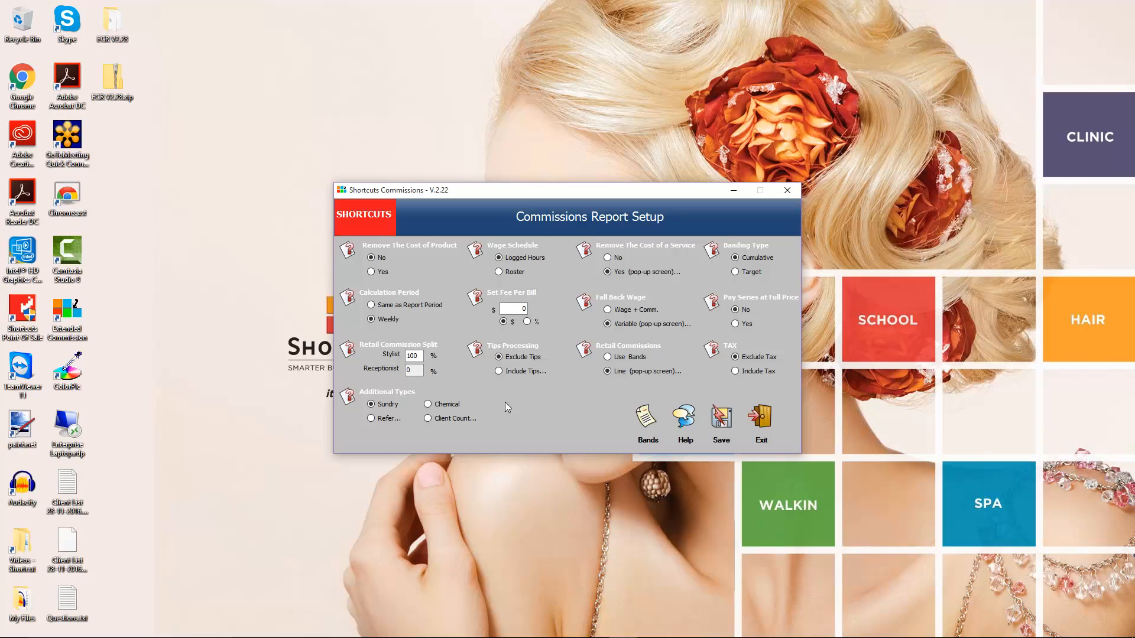
Open the Help & Settings window to review its options, then close it.
left_click(683, 418)
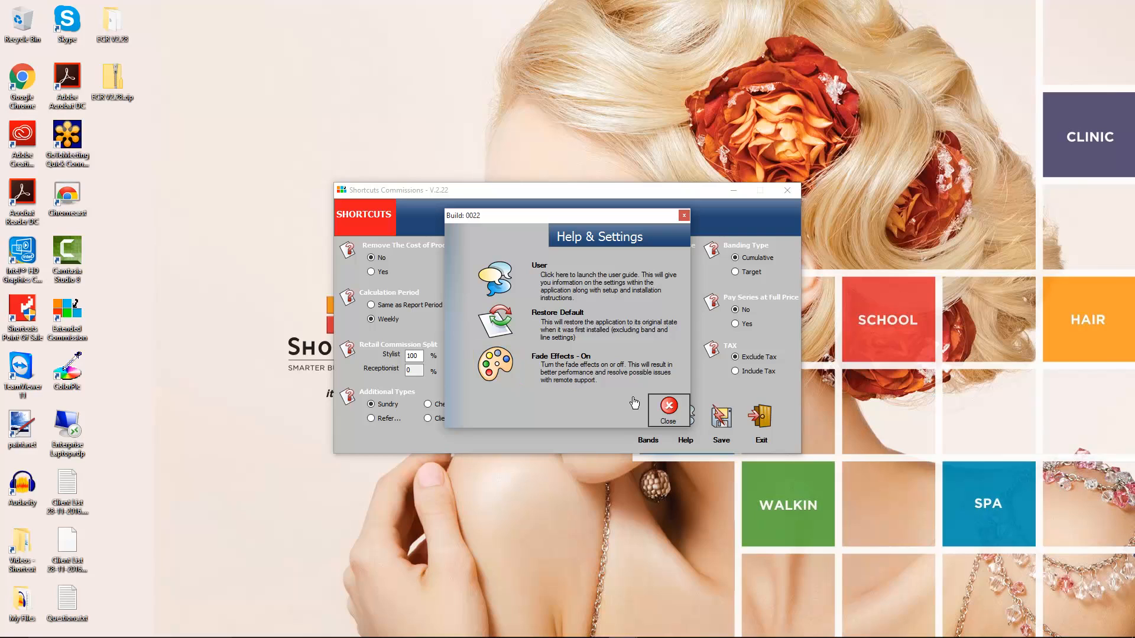
left_click(667, 407)
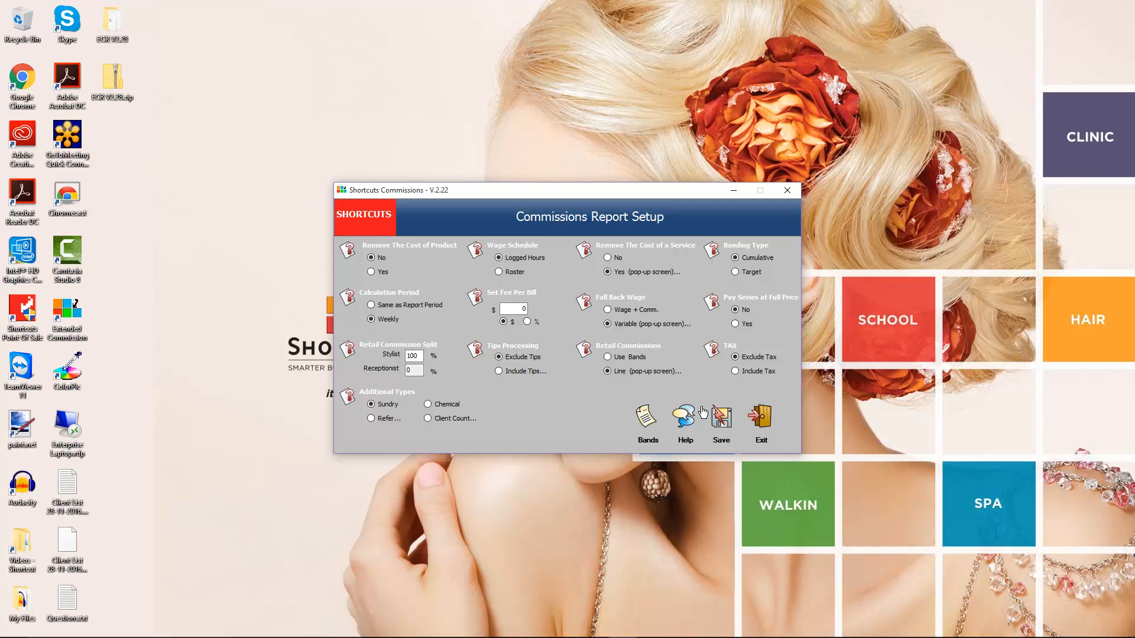
Save the commission report settings and exit the Commissions Report Setup.
left_click(719, 418)
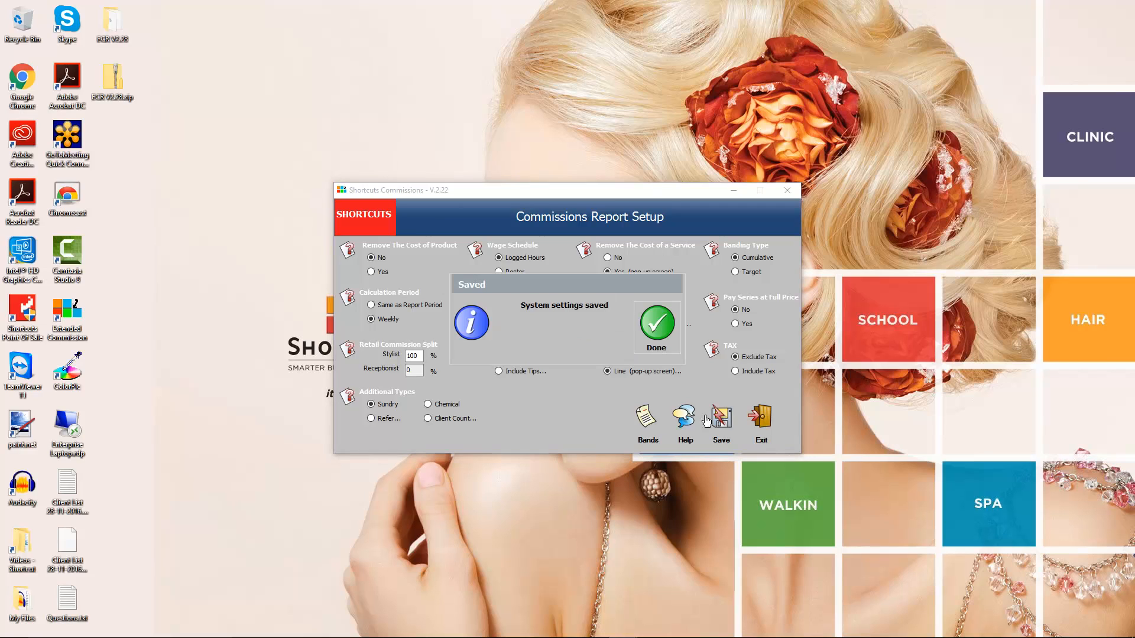
left_click(659, 326)
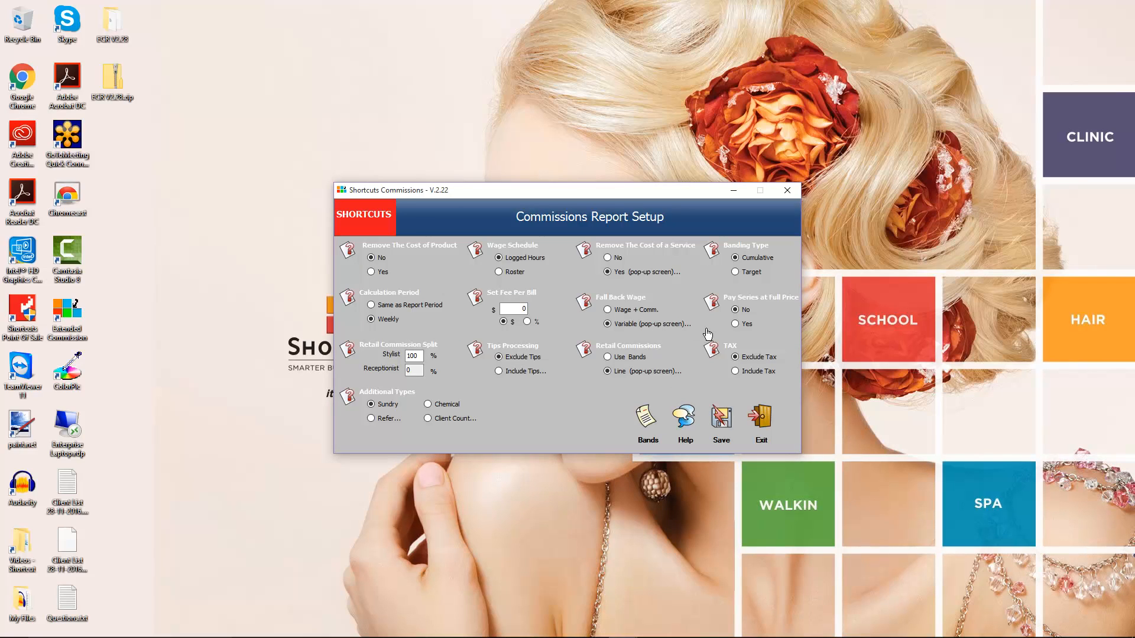
left_click(762, 415)
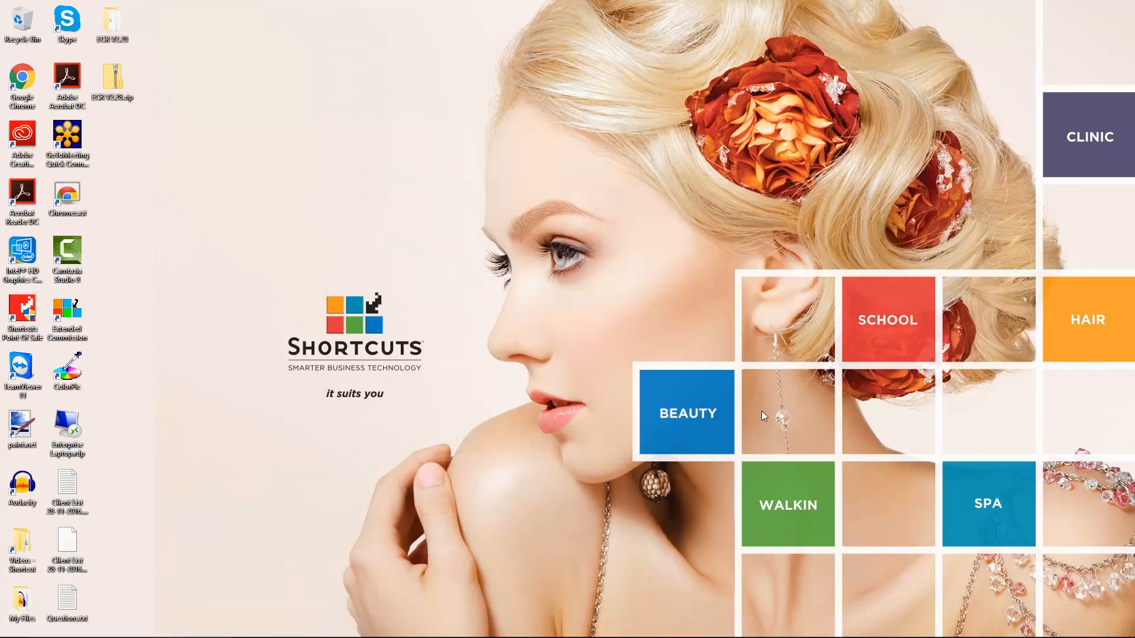